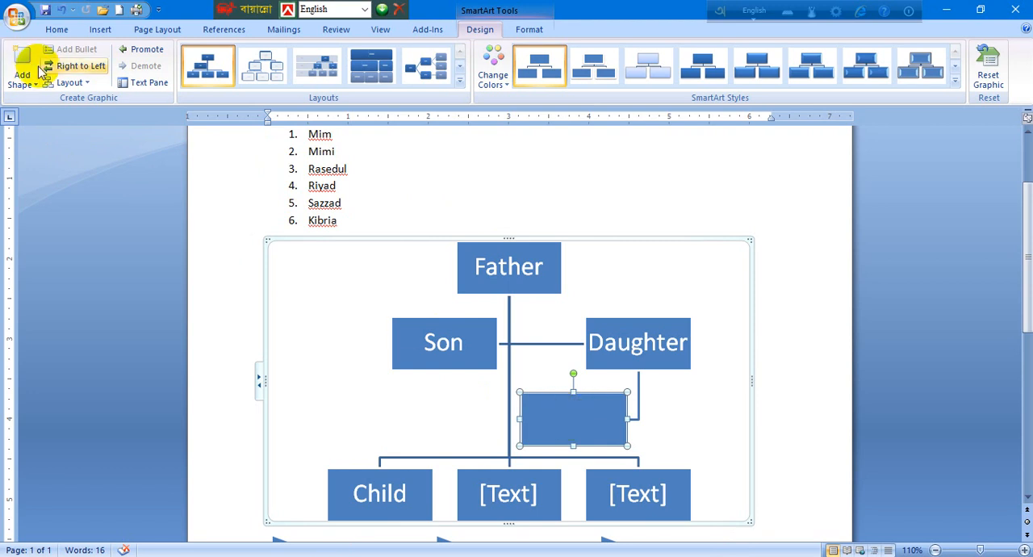
Add an assistant shape to the blank box below Daughter in the organization chart.
{"action": "right_click", "coordinate": [578, 416]}
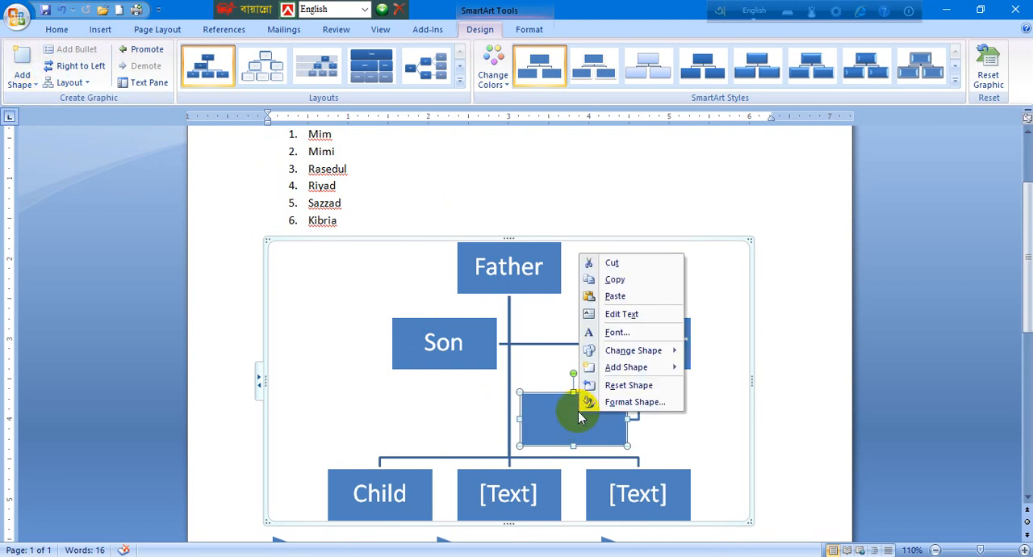
{"action": "mouse_move", "coordinate": [666, 369]}
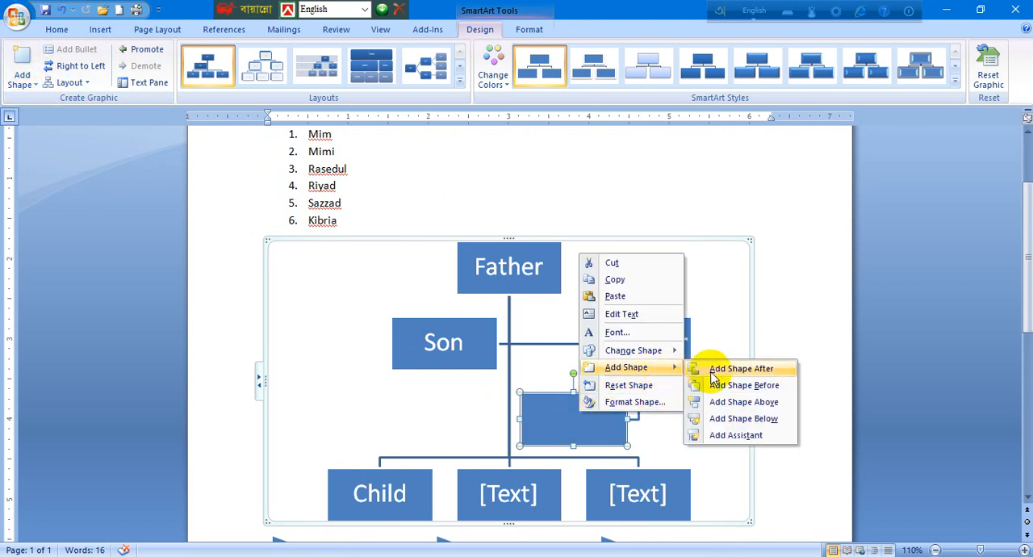
{"action": "left_click", "coordinate": [737, 437]}
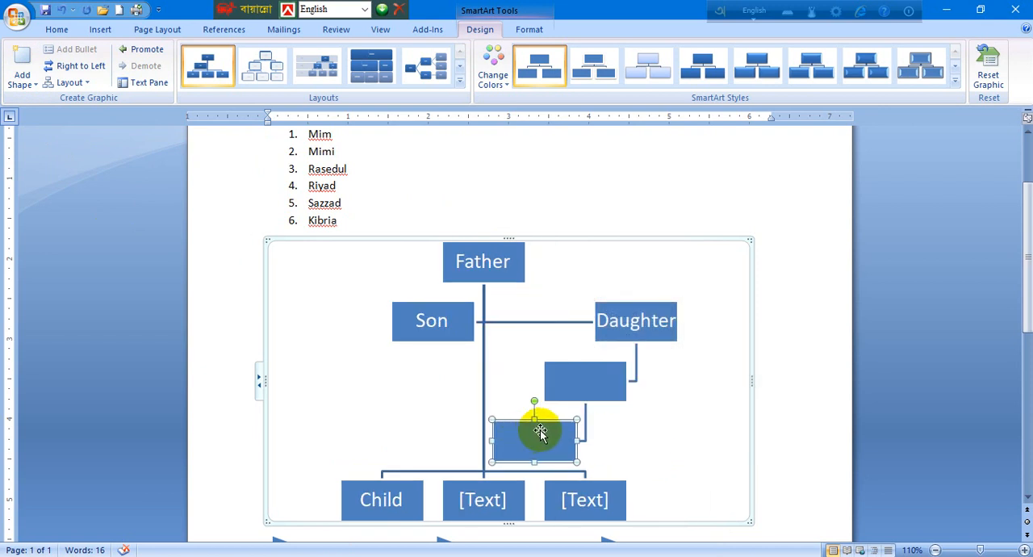
{"action": "left_click", "coordinate": [600, 378]}
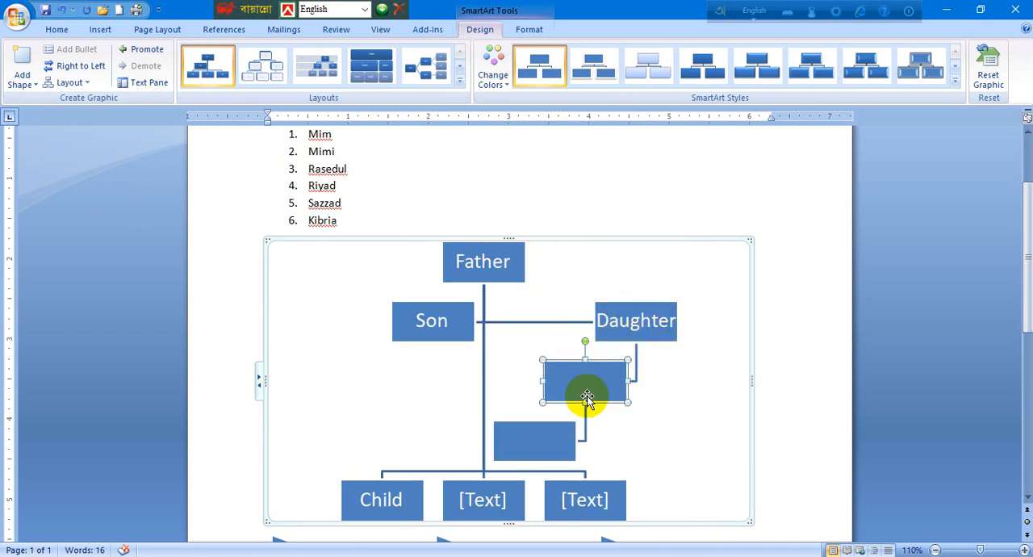
{"action": "left_click", "coordinate": [537, 446]}
{"action": "left_click", "coordinate": [609, 377]}
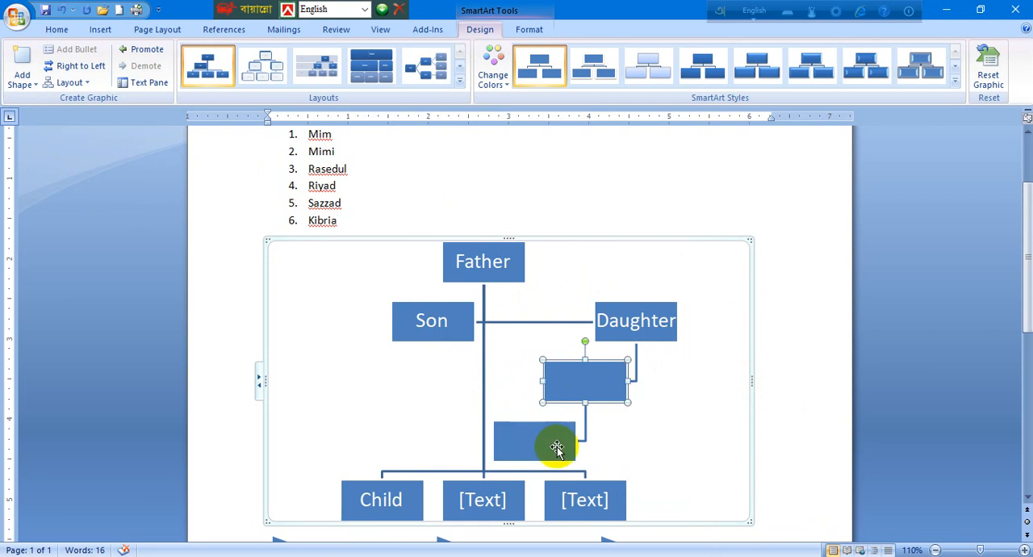
{"action": "left_click", "coordinate": [561, 443]}
{"action": "left_click", "coordinate": [630, 444]}
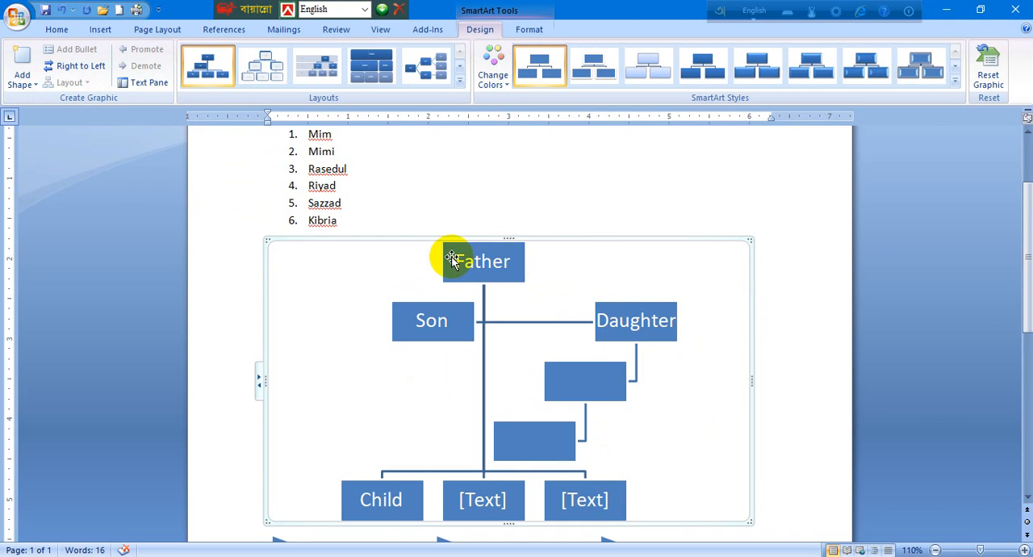
Switch the chart to right-to-left orientation and back again with Father selected.
{"action": "left_click", "coordinate": [483, 262]}
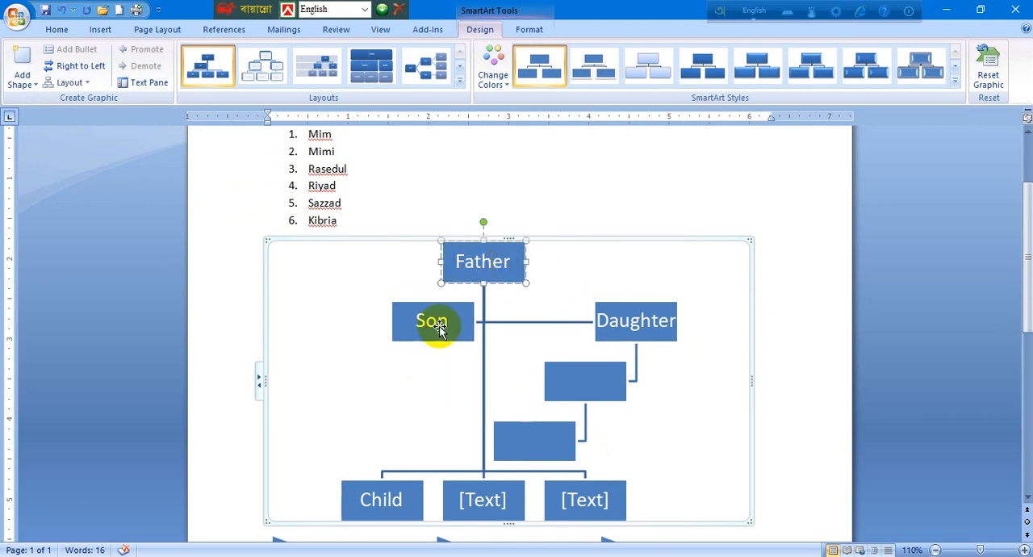
{"action": "left_click", "coordinate": [61, 51]}
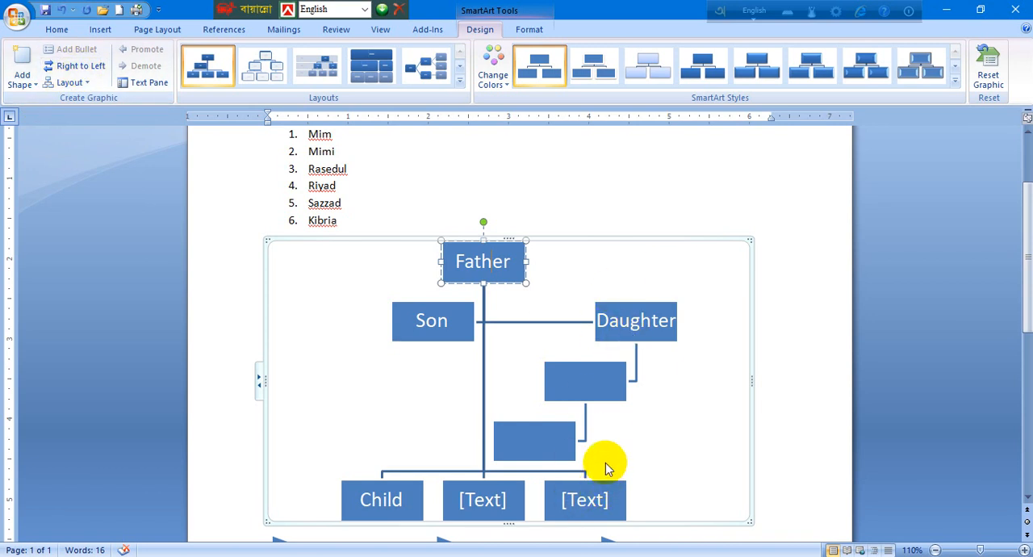
{"action": "left_click", "coordinate": [76, 64]}
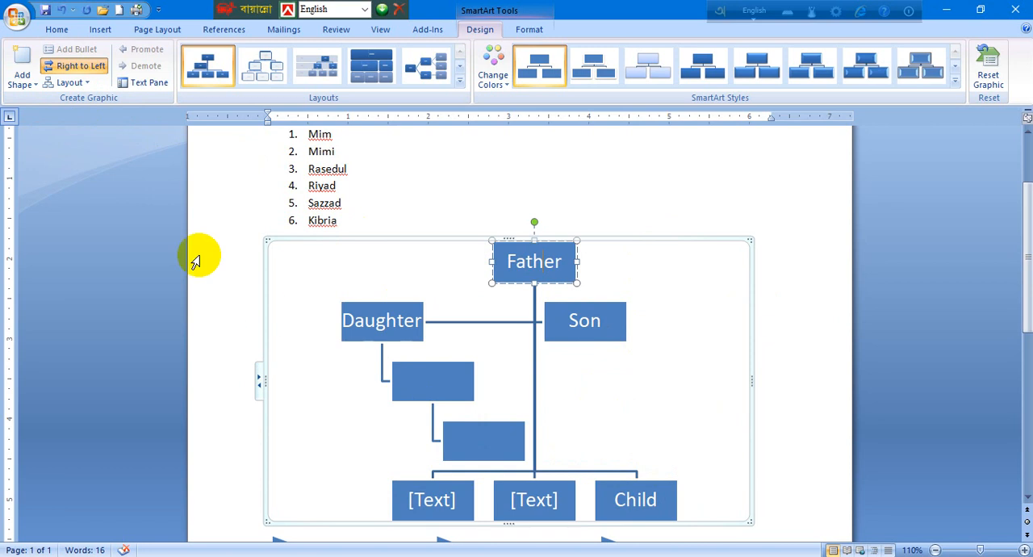
{"action": "left_click", "coordinate": [89, 69]}
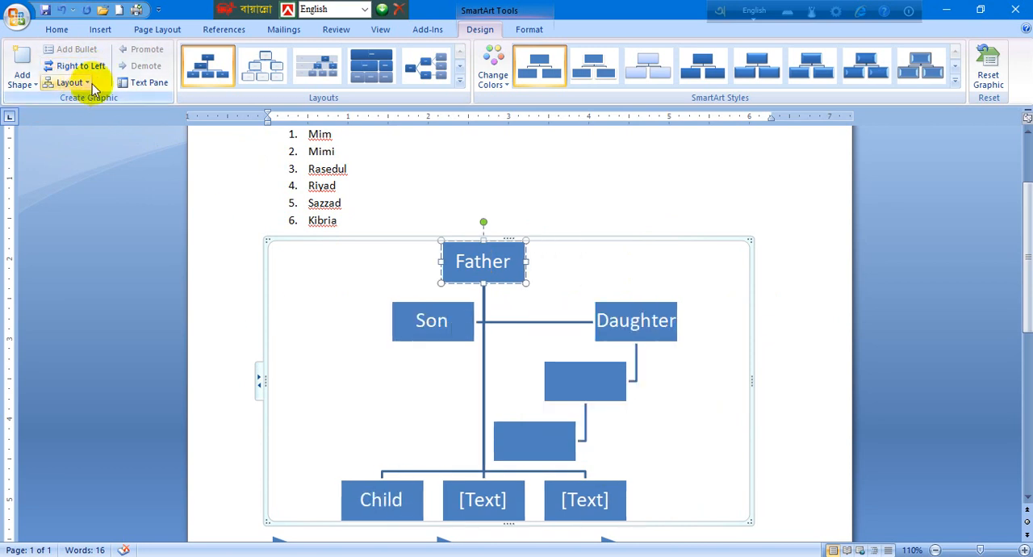
Apply the Both layout to the shapes hanging under Father.
{"action": "left_click", "coordinate": [94, 88]}
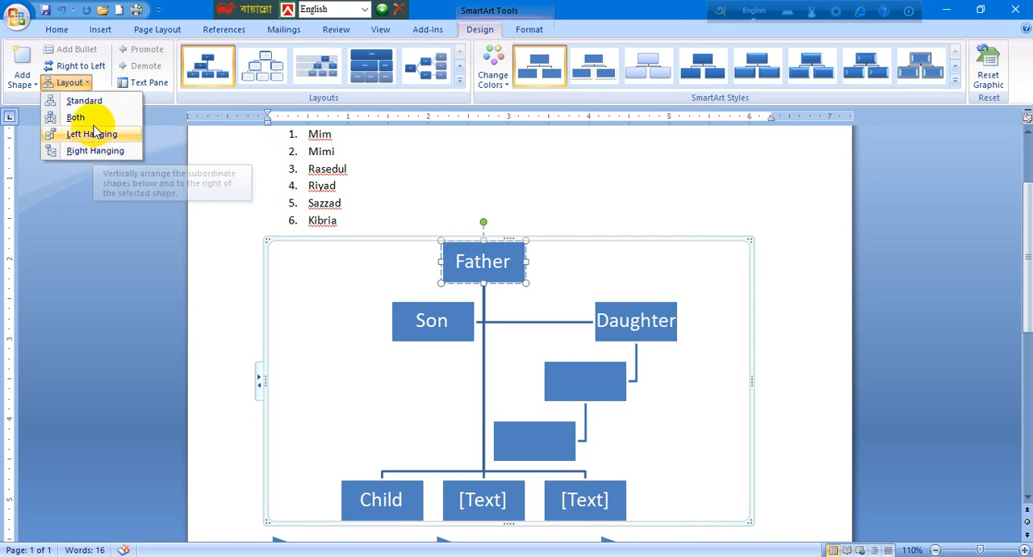
{"action": "left_click", "coordinate": [94, 119]}
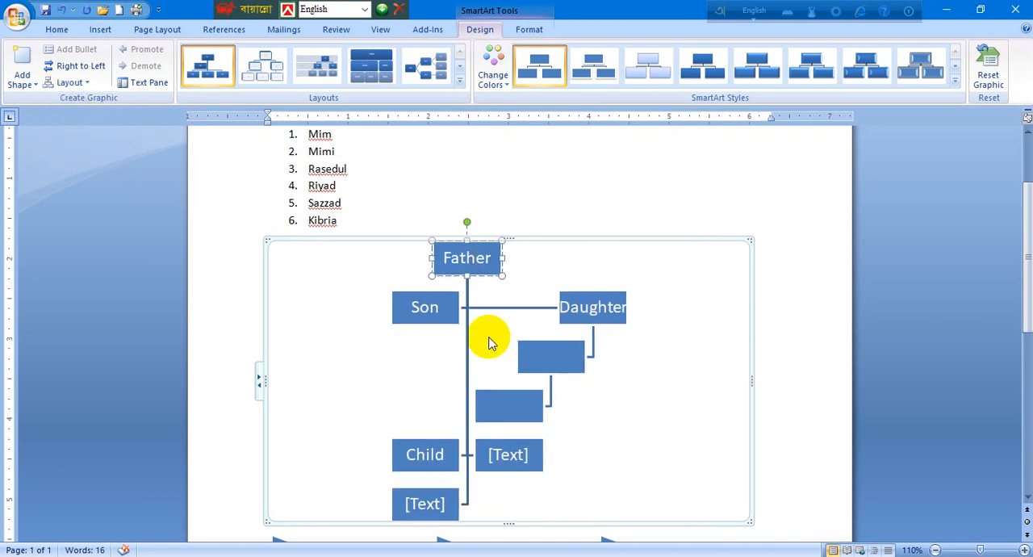
{"action": "scroll", "coordinate": [549, 331], "scroll_direction": "down", "scroll_amount": 1}
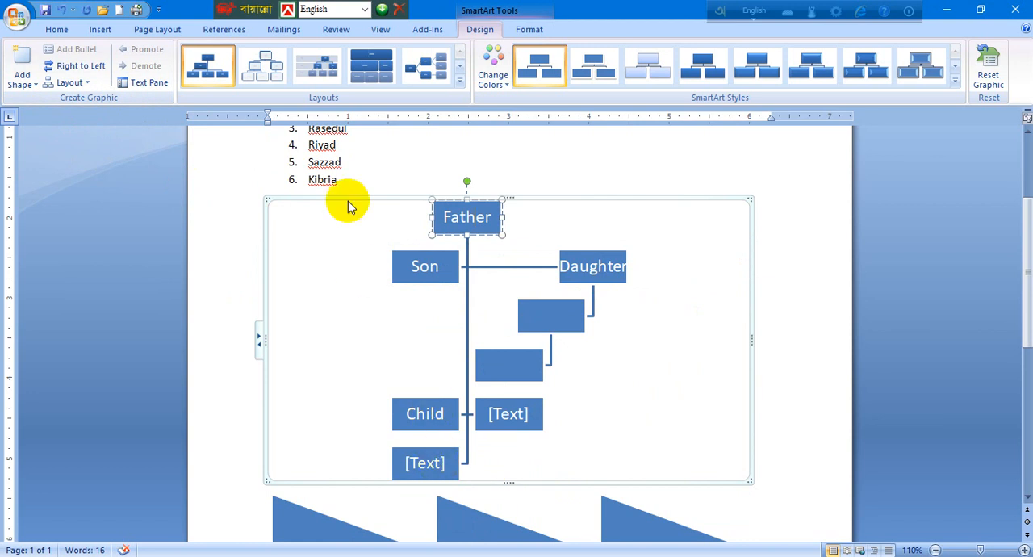
{"action": "left_click", "coordinate": [81, 82]}
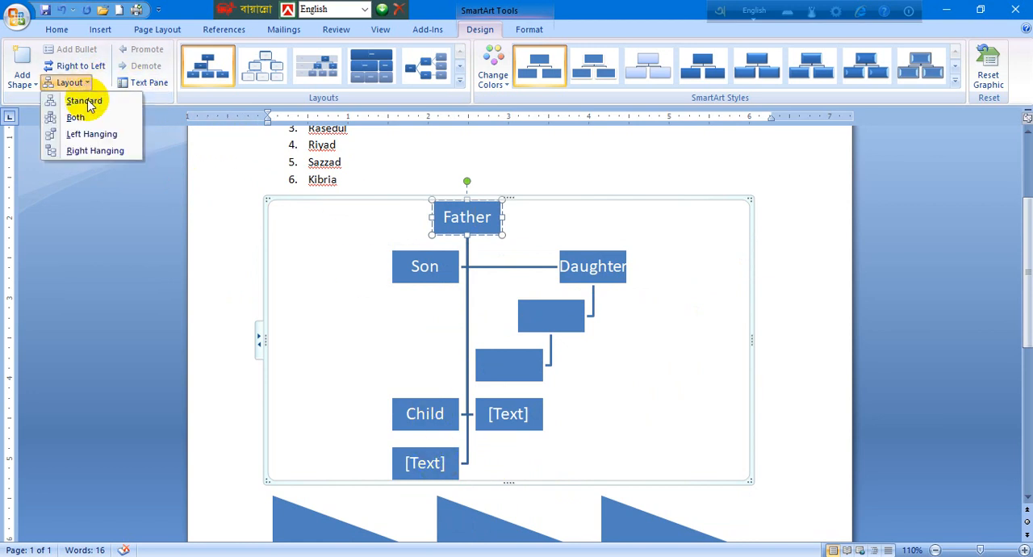
{"action": "left_click", "coordinate": [77, 118]}
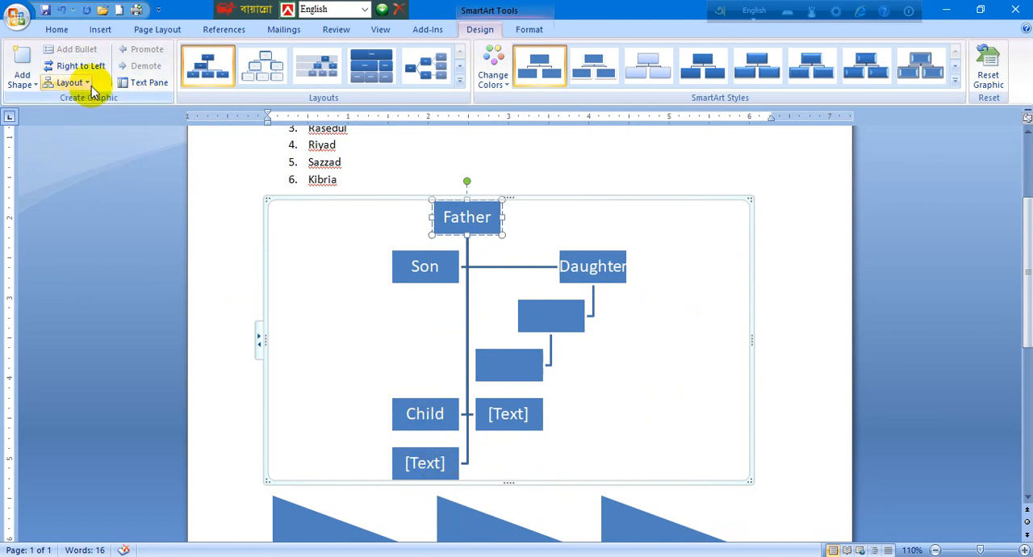
Try the Left Hanging and then the Right Hanging layouts for Father's subordinate shapes.
{"action": "left_click", "coordinate": [81, 82]}
{"action": "left_click", "coordinate": [104, 134]}
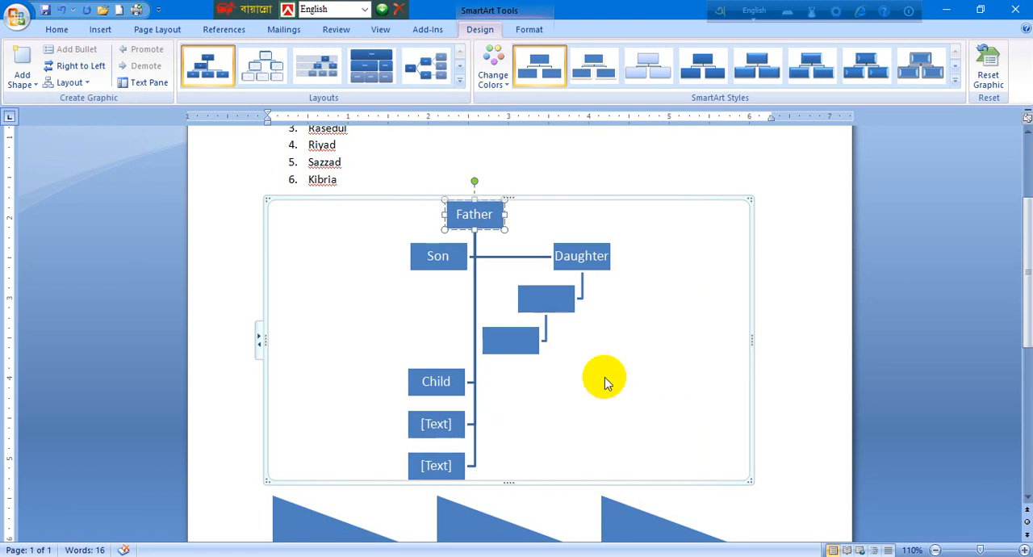
{"action": "left_click", "coordinate": [81, 82]}
{"action": "left_click", "coordinate": [73, 151]}
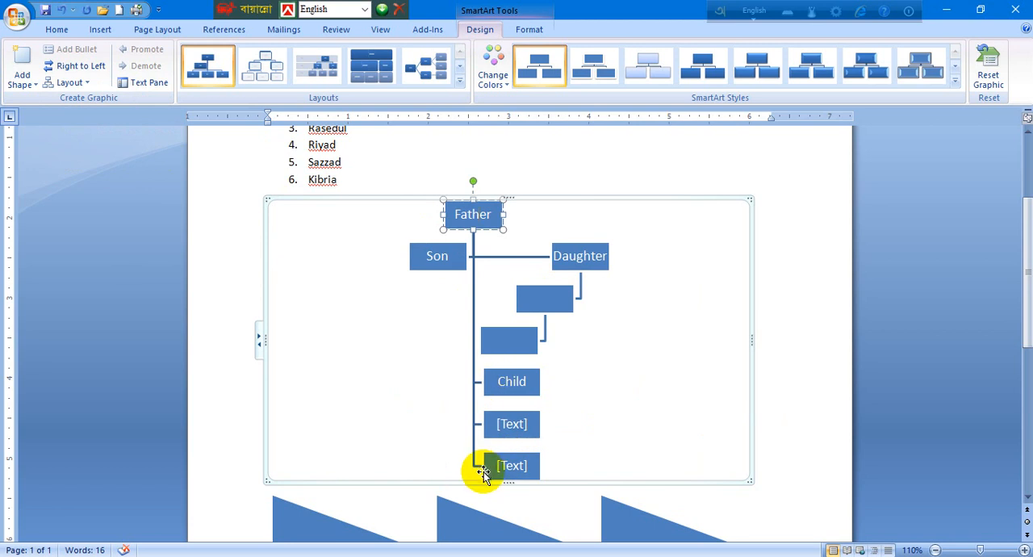
Restore the Standard layout for the shapes under Father.
{"action": "left_click", "coordinate": [71, 82]}
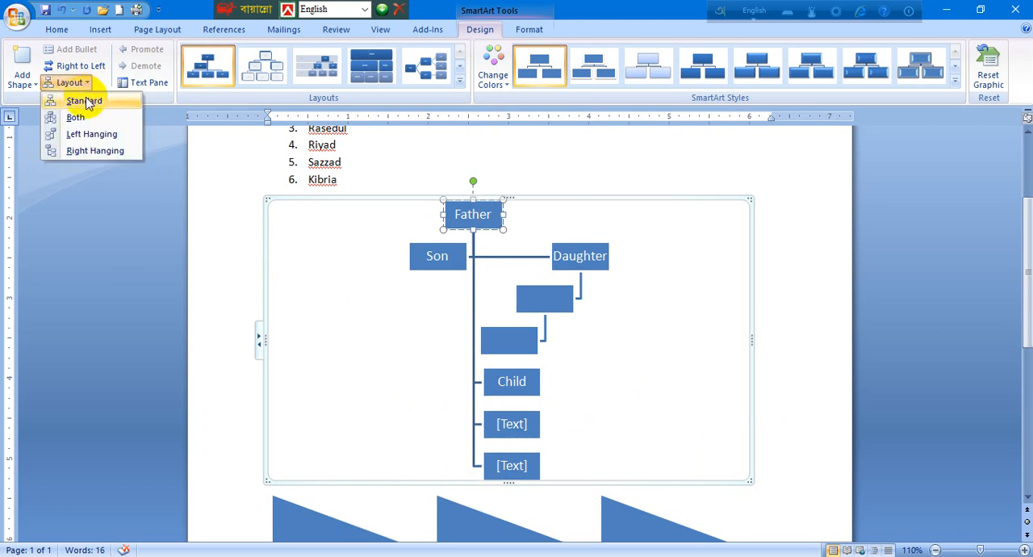
{"action": "left_click", "coordinate": [84, 101]}
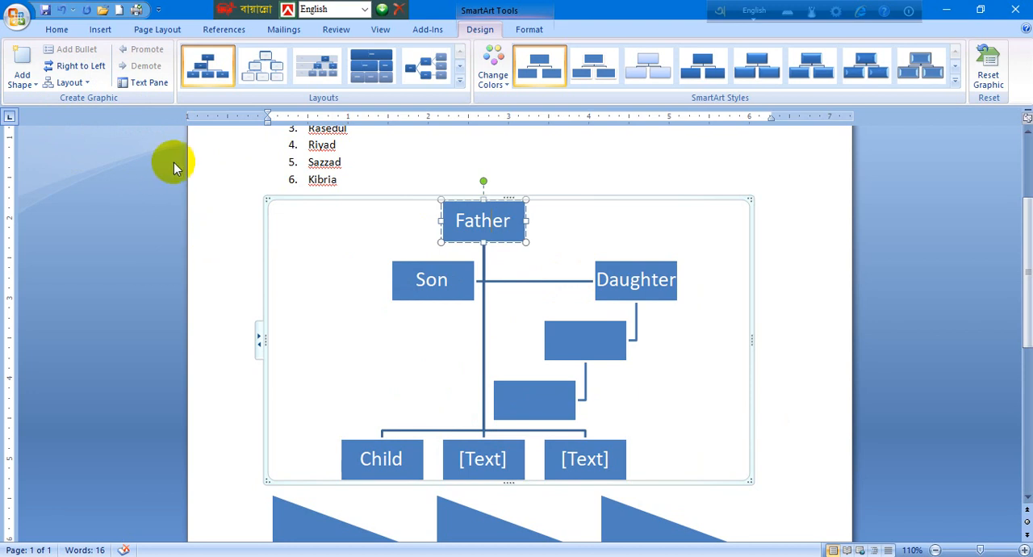
Promote the upper blank shape under Daughter to a direct subordinate of Father.
{"action": "left_click", "coordinate": [605, 339]}
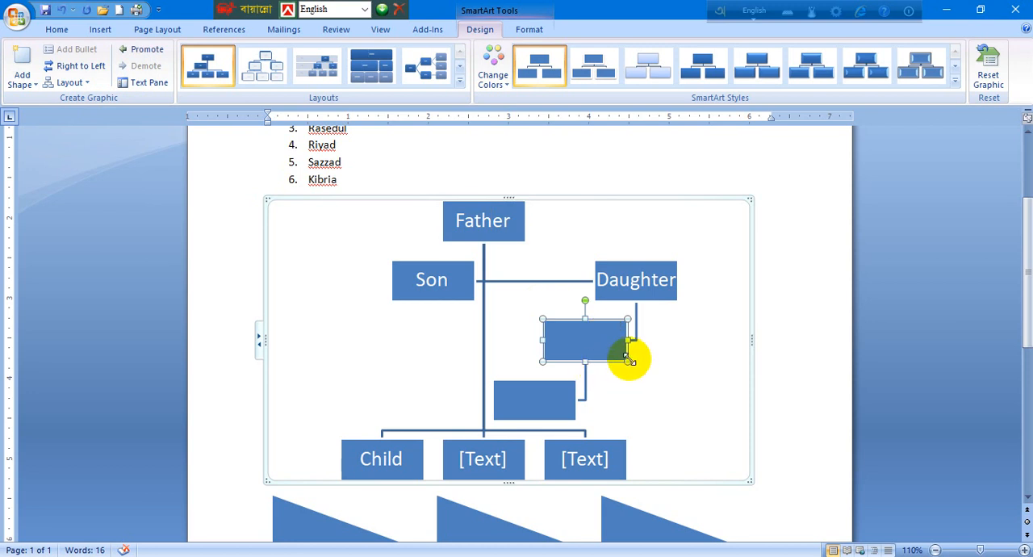
{"action": "left_click", "coordinate": [142, 49]}
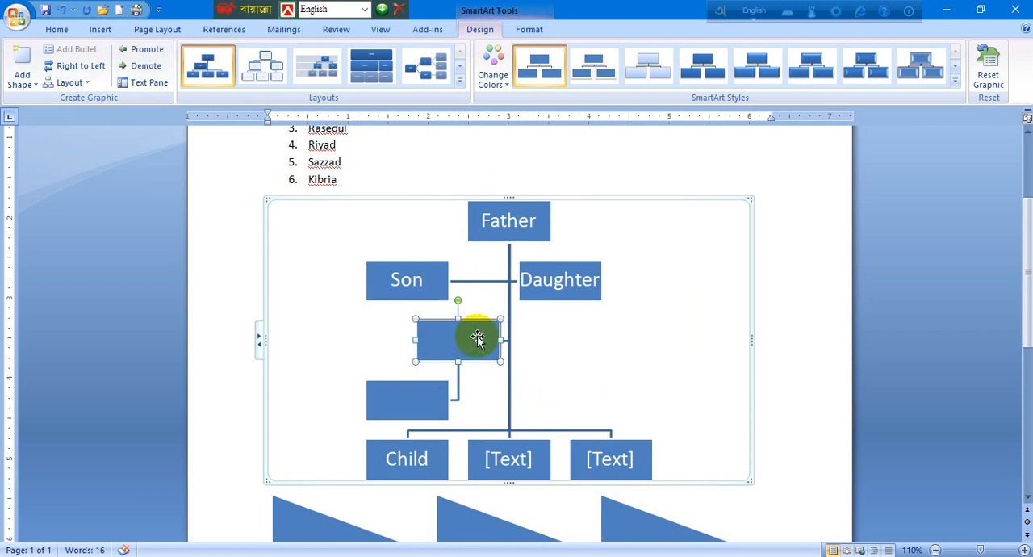
Promote the remaining lower blank shape one level as well.
{"action": "scroll", "coordinate": [476, 345], "scroll_direction": "down", "scroll_amount": 2}
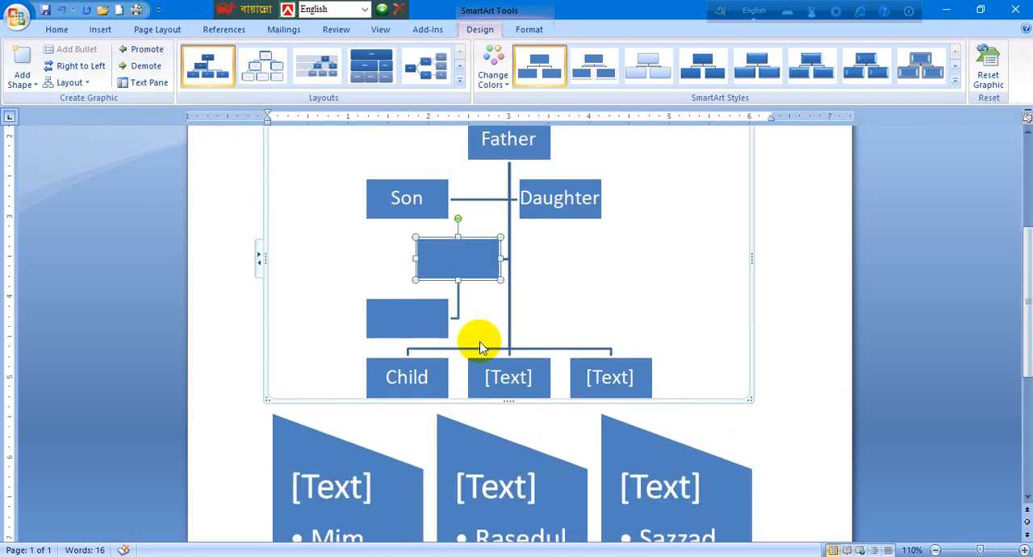
{"action": "left_click", "coordinate": [415, 322]}
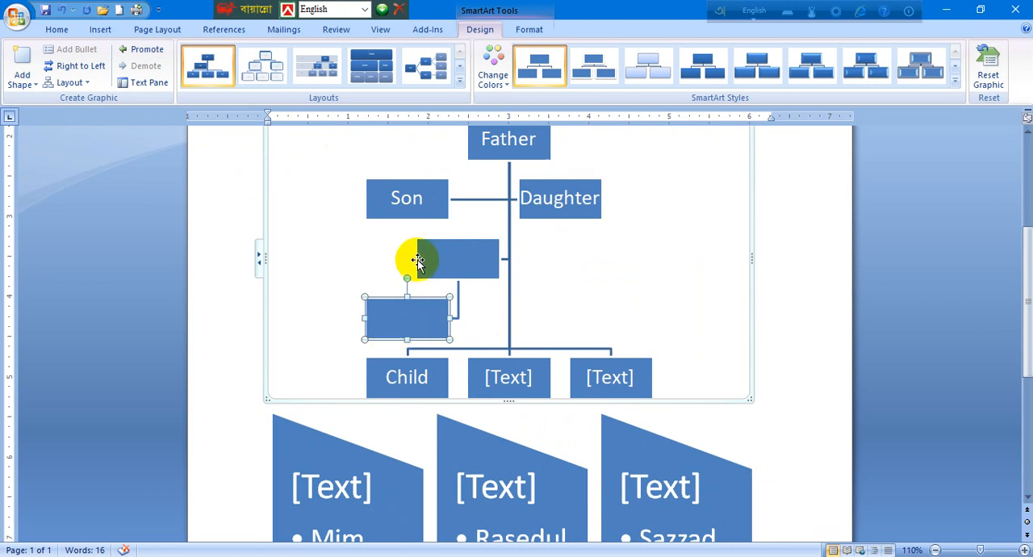
{"action": "left_click", "coordinate": [137, 52]}
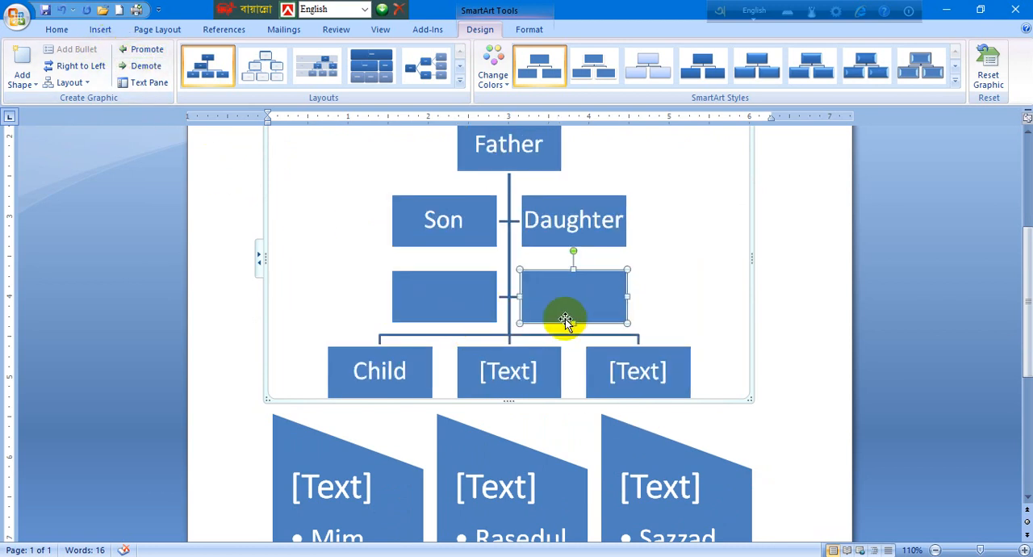
Demote the Daughter shape one level in the hierarchy.
{"action": "left_click", "coordinate": [573, 225]}
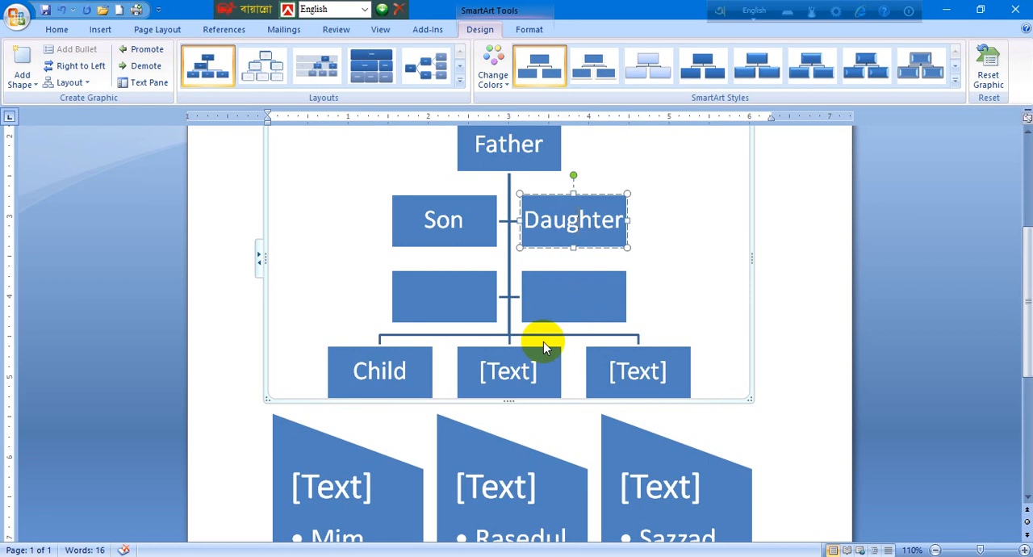
{"action": "scroll", "coordinate": [544, 348], "scroll_direction": "up", "scroll_amount": 2}
{"action": "scroll", "coordinate": [545, 366], "scroll_direction": "down", "scroll_amount": 2}
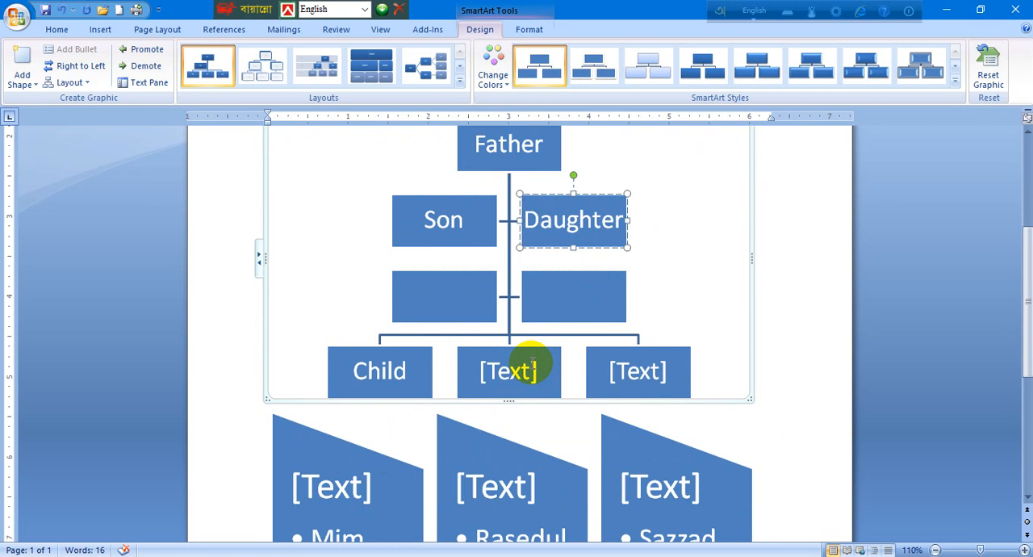
{"action": "left_click", "coordinate": [144, 67]}
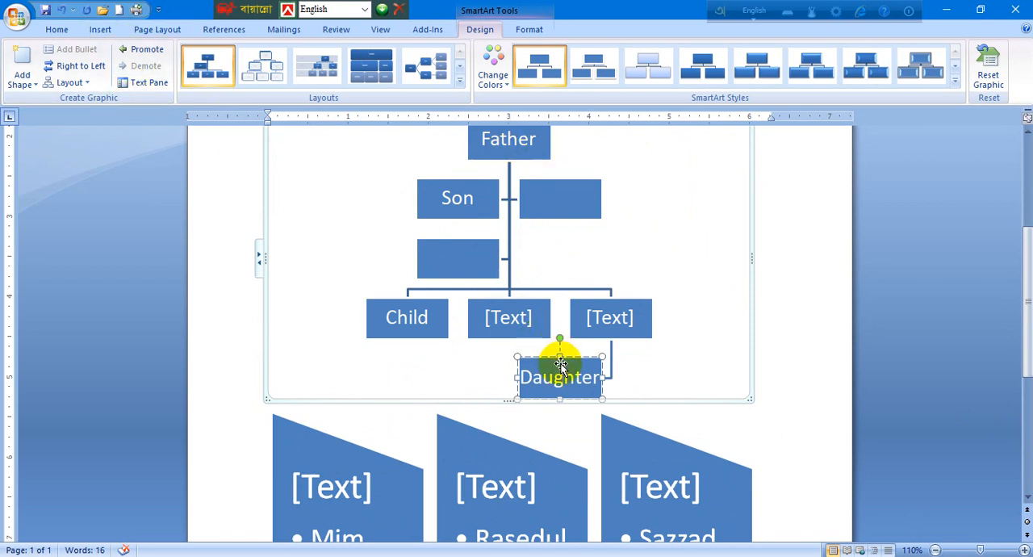
{"action": "left_click", "coordinate": [606, 317]}
{"action": "left_click", "coordinate": [494, 322]}
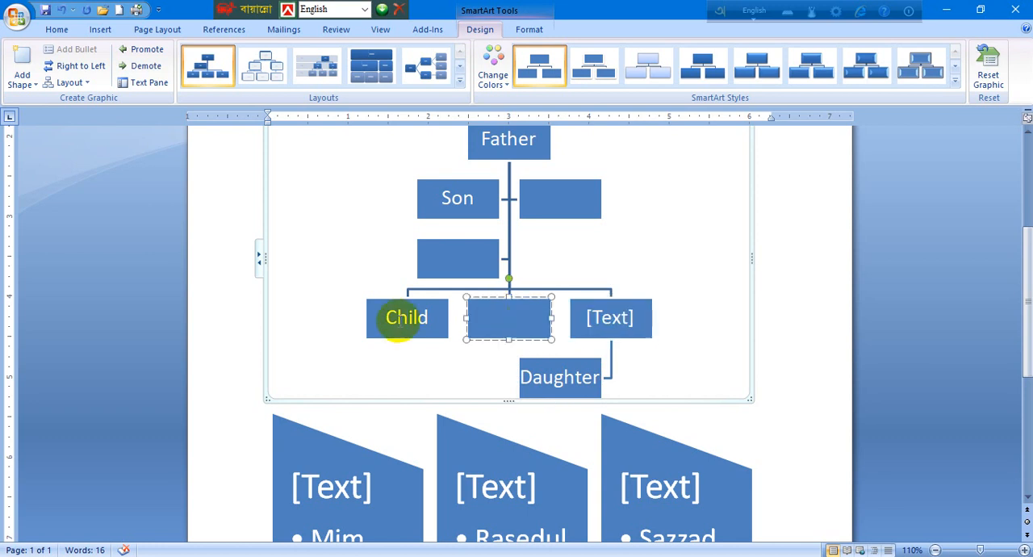
{"action": "left_click", "coordinate": [397, 322]}
{"action": "left_click", "coordinate": [477, 252]}
{"action": "left_click", "coordinate": [440, 195]}
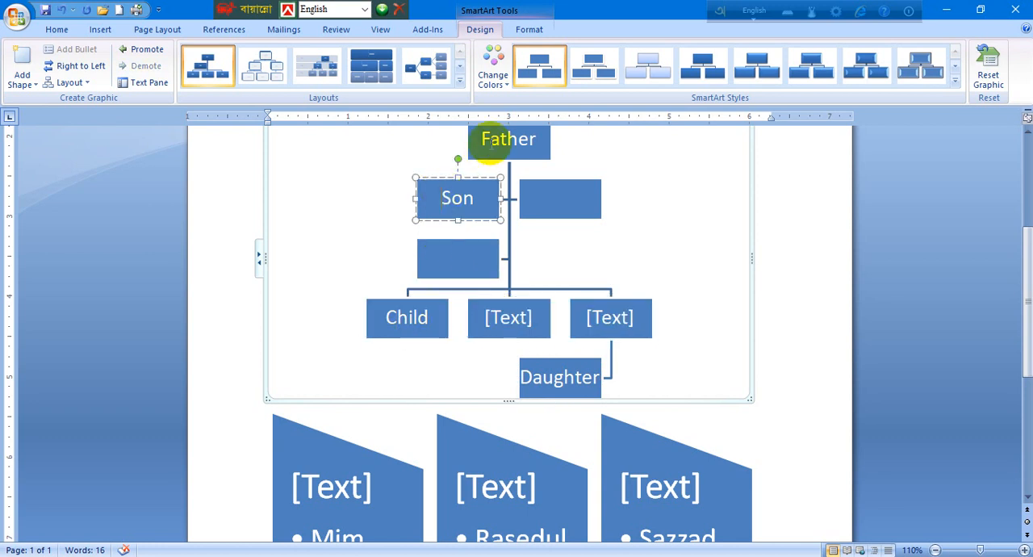
Open the Text Pane for the chart and step through the outline entries for each shape.
{"action": "left_click", "coordinate": [491, 145]}
{"action": "left_click", "coordinate": [142, 84]}
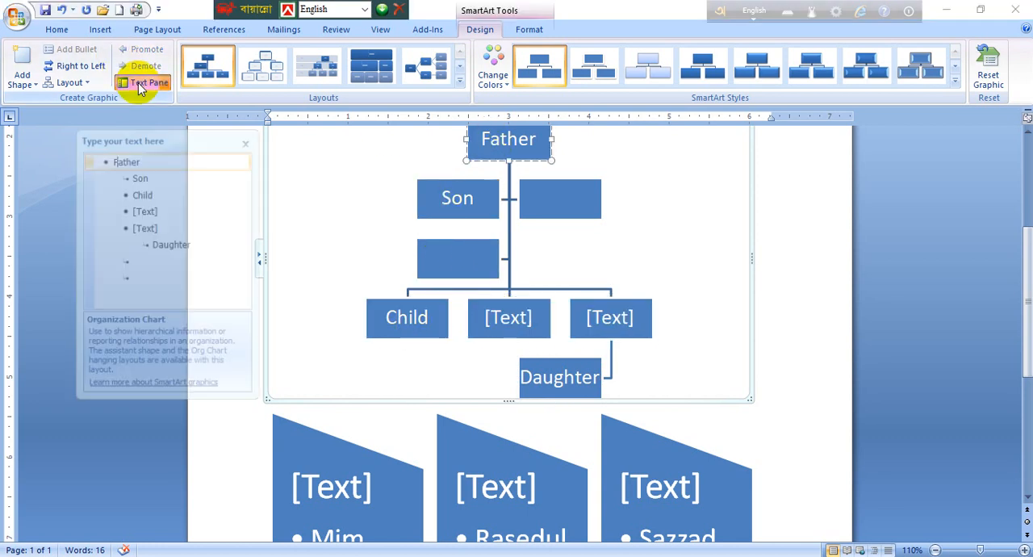
{"action": "left_click", "coordinate": [143, 174]}
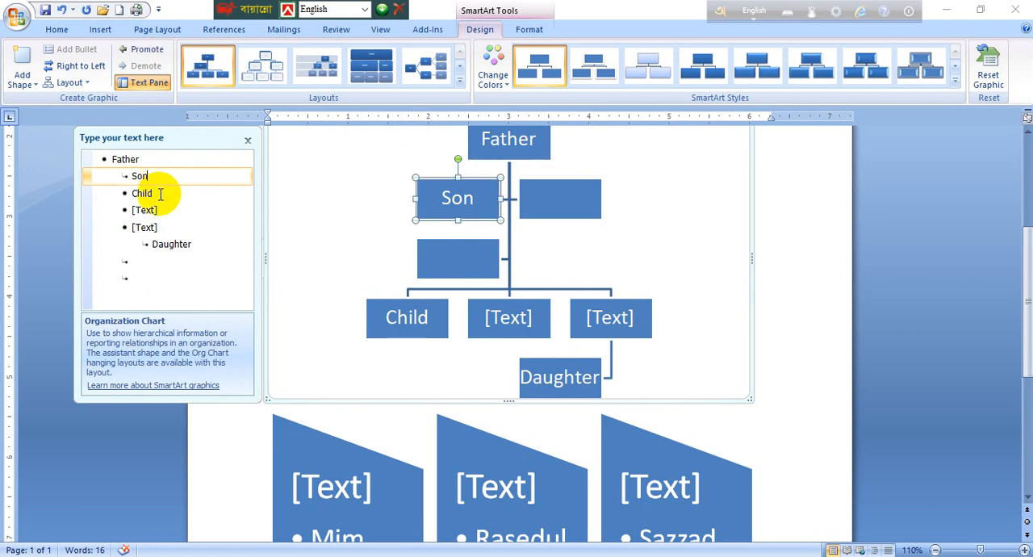
{"action": "left_click", "coordinate": [158, 198]}
{"action": "left_click", "coordinate": [153, 210]}
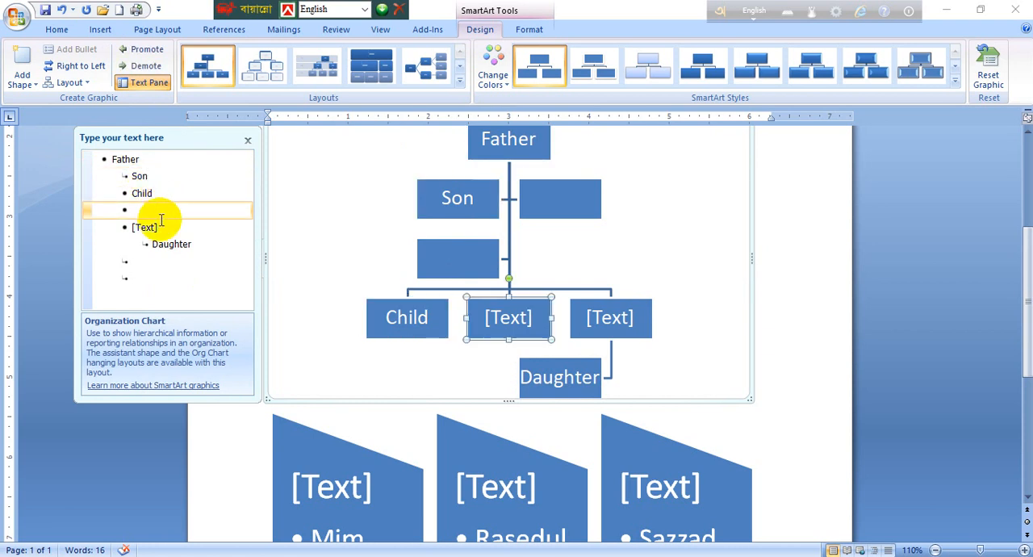
{"action": "left_click", "coordinate": [164, 226]}
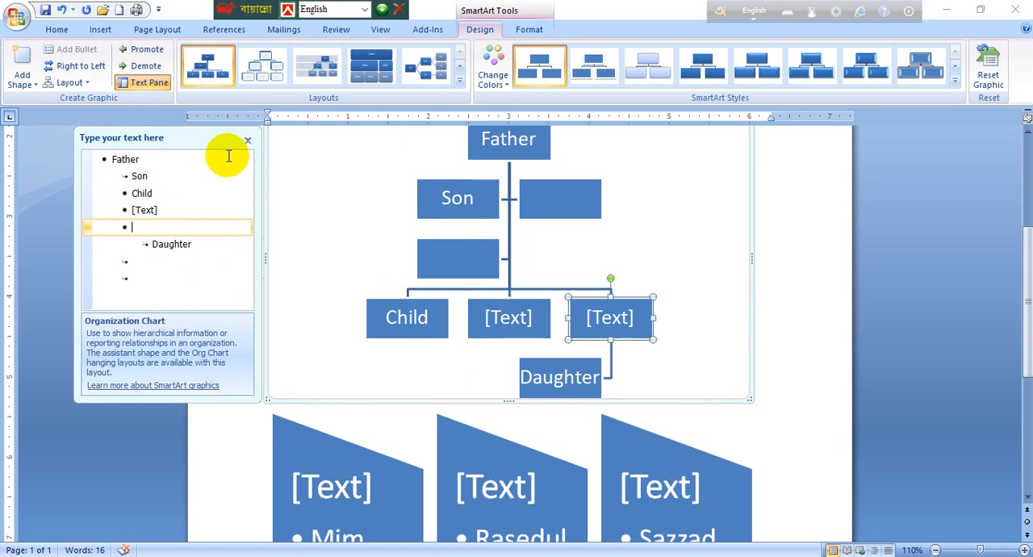
{"action": "left_click", "coordinate": [176, 191]}
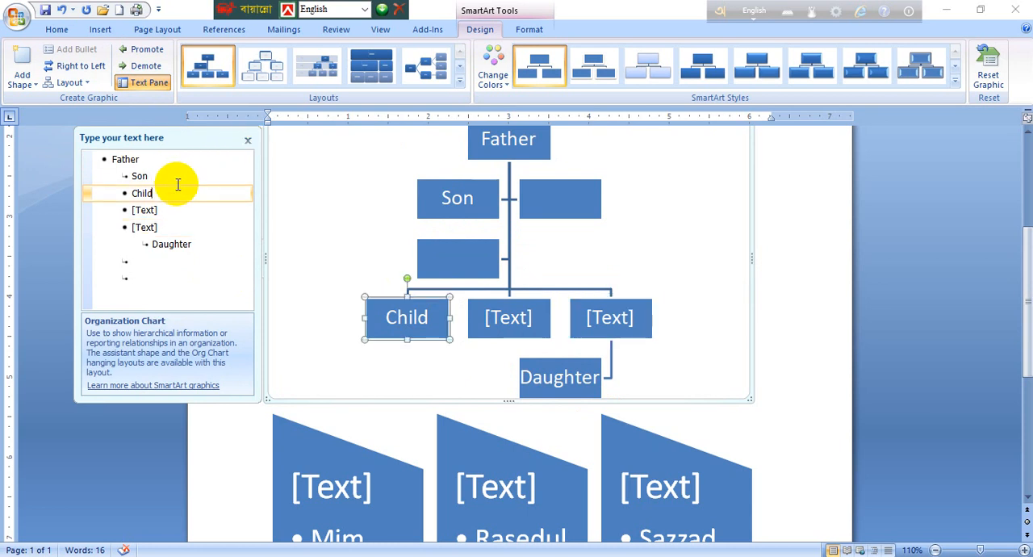
{"action": "left_click", "coordinate": [174, 176]}
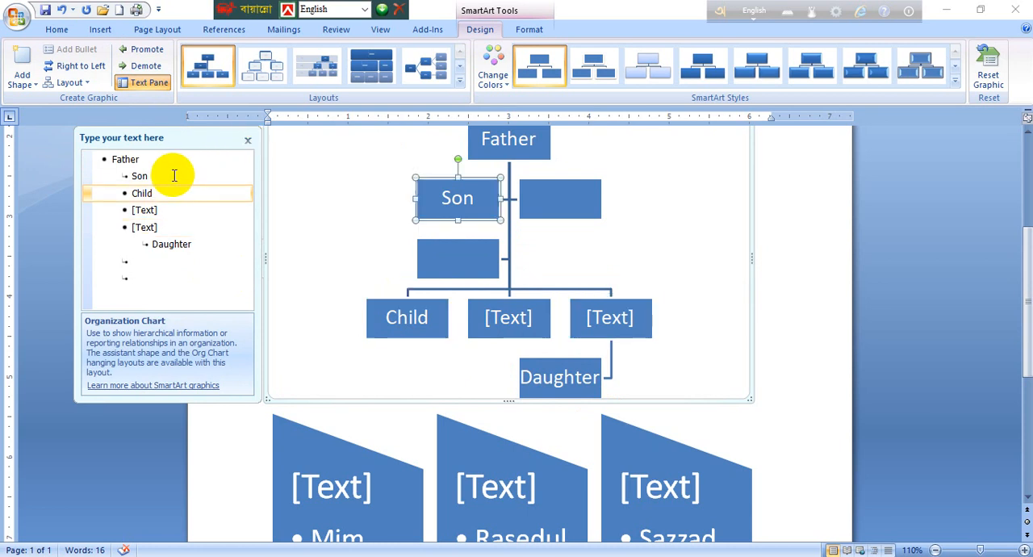
Close the Text Pane, select the Child shape, reopen the pane and inspect the entry following Child.
{"action": "left_click", "coordinate": [247, 141]}
{"action": "left_click", "coordinate": [435, 321]}
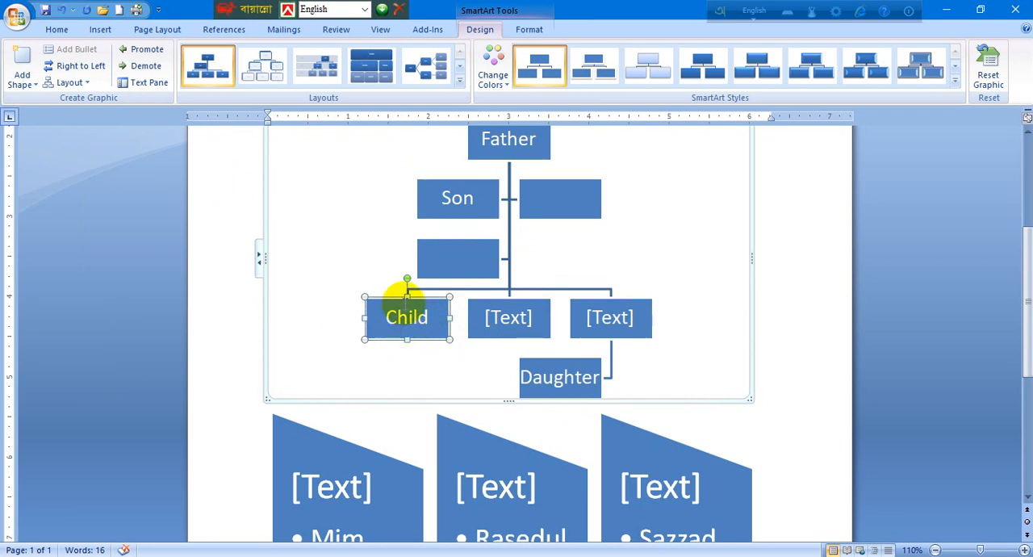
{"action": "left_click", "coordinate": [142, 84]}
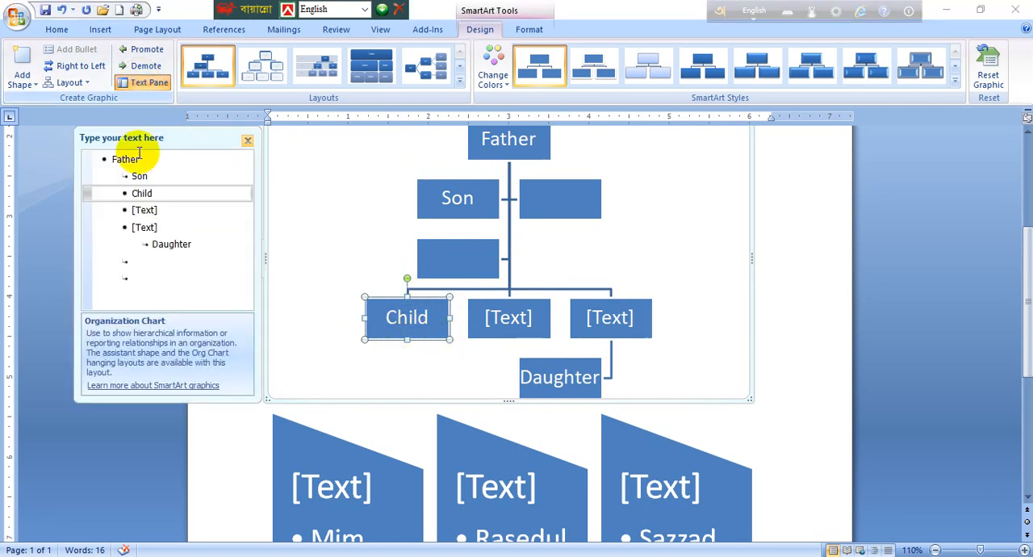
{"action": "left_click", "coordinate": [184, 210]}
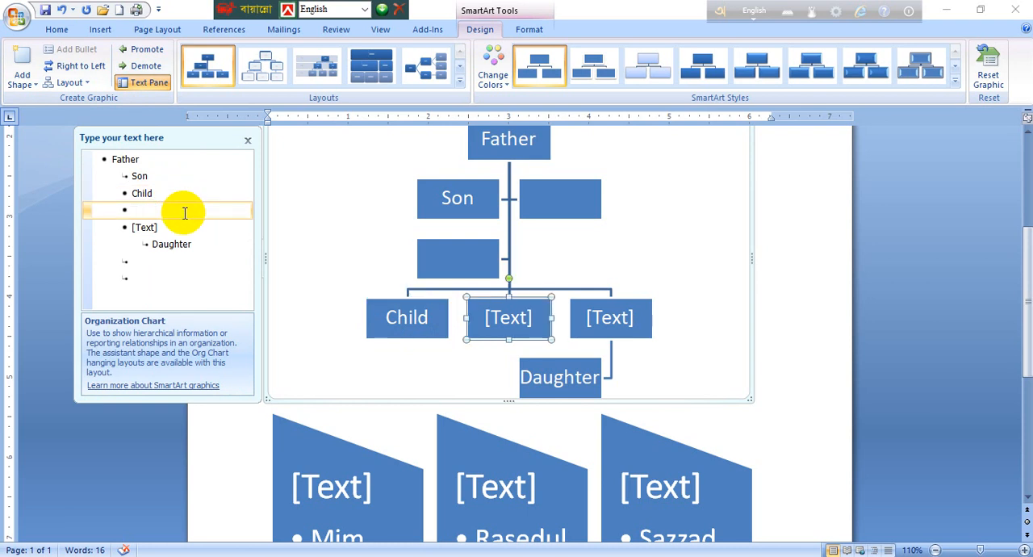
{"action": "left_click", "coordinate": [248, 141]}
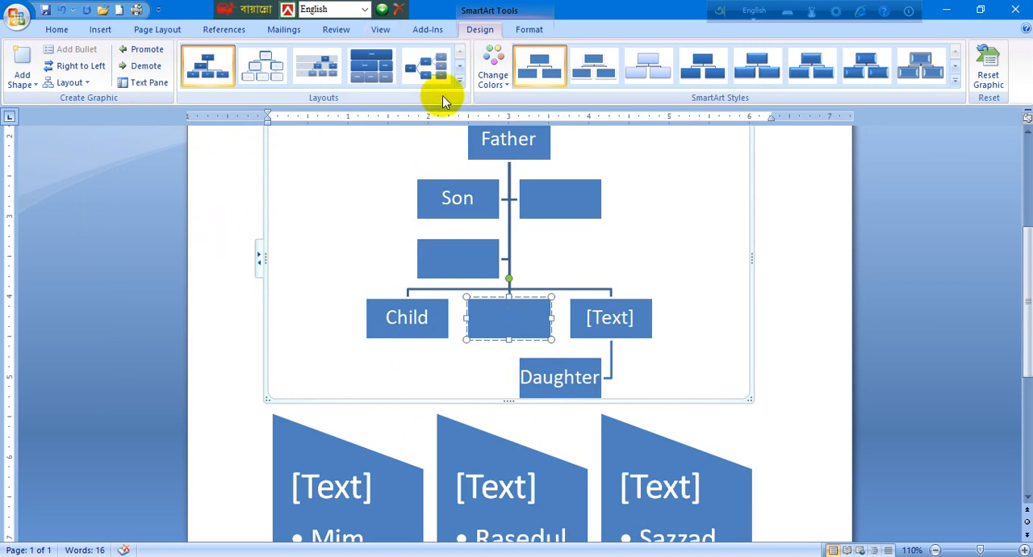
Switch the chart to the Hierarchy layout with rounded, offset boxes.
{"action": "left_click", "coordinate": [460, 79]}
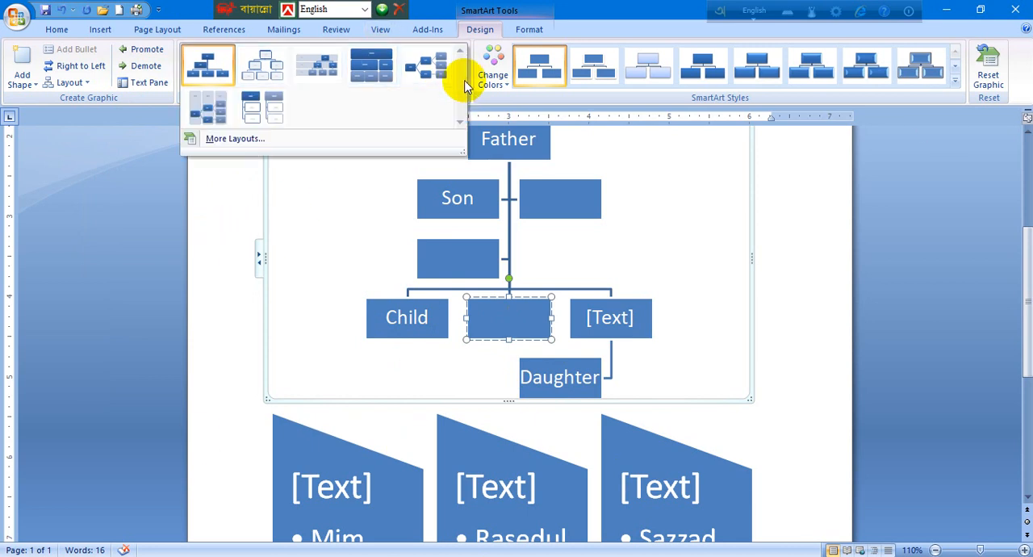
{"action": "left_click", "coordinate": [263, 68]}
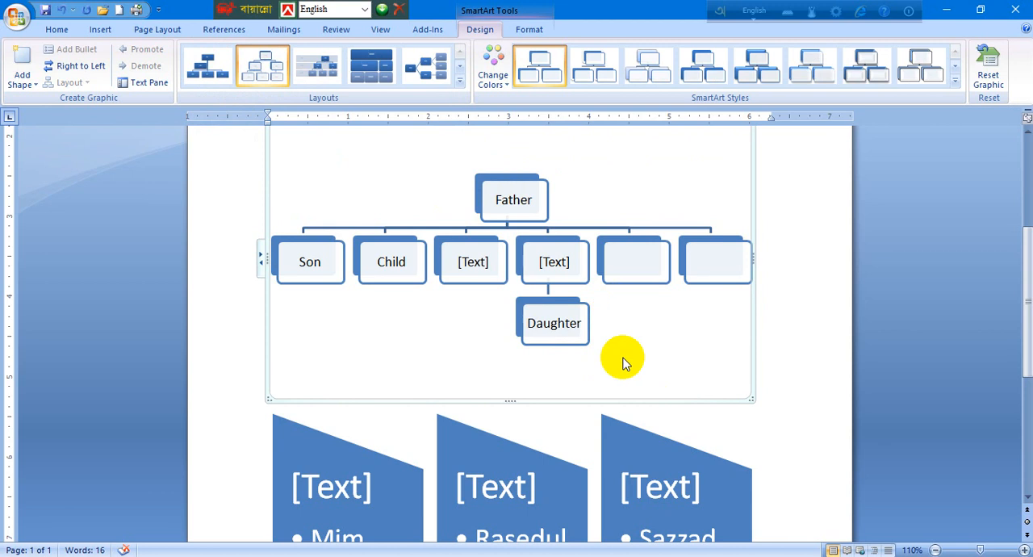
Recolor the chart with a green Accent 3 colour scheme and apply a 3-D SmartArt style.
{"action": "left_click", "coordinate": [502, 88]}
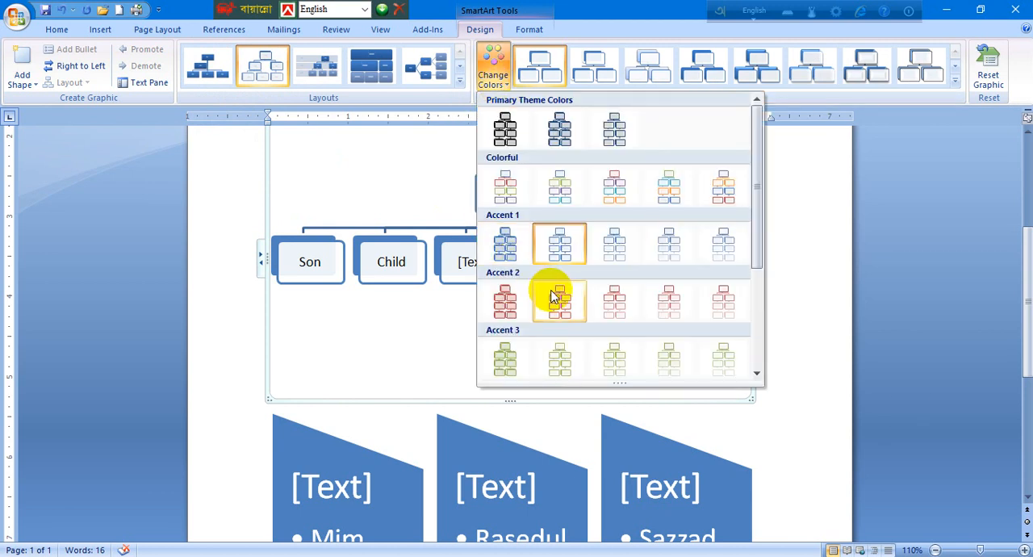
{"action": "left_click", "coordinate": [545, 365]}
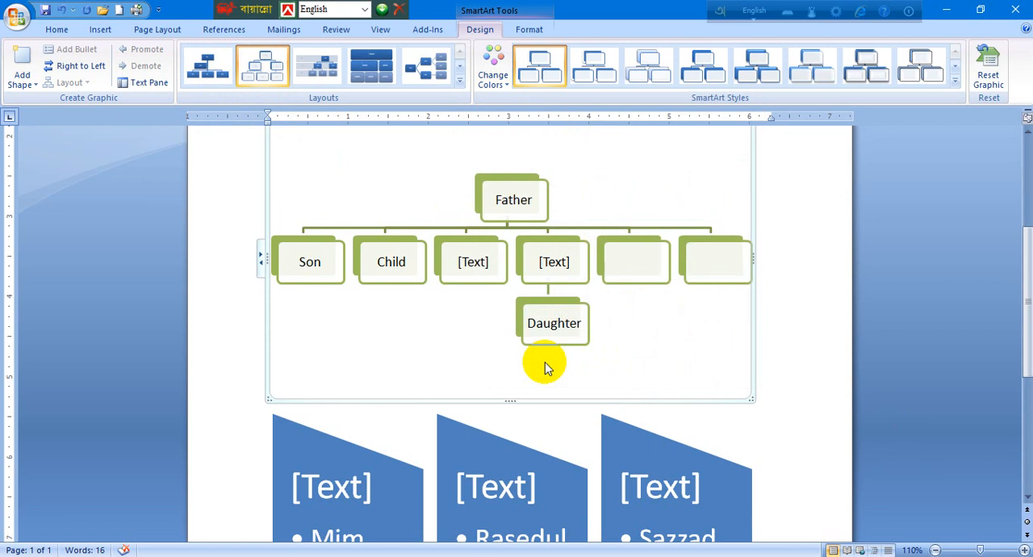
{"action": "left_click", "coordinate": [955, 83]}
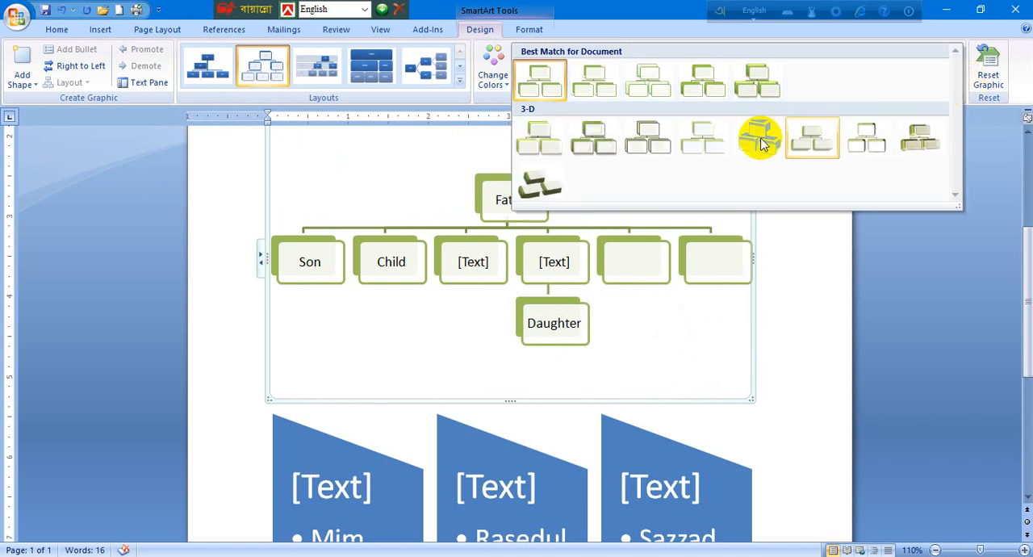
{"action": "left_click", "coordinate": [762, 143]}
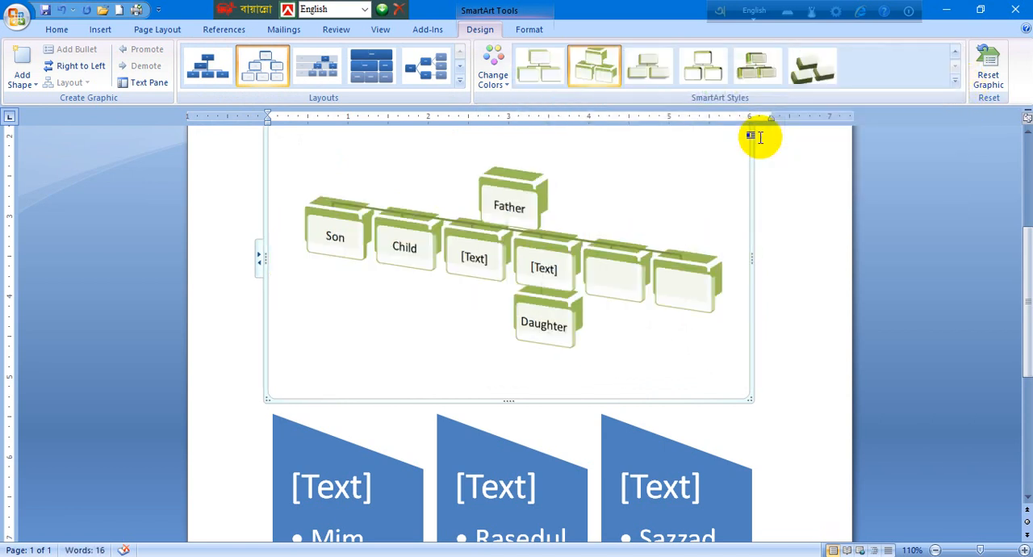